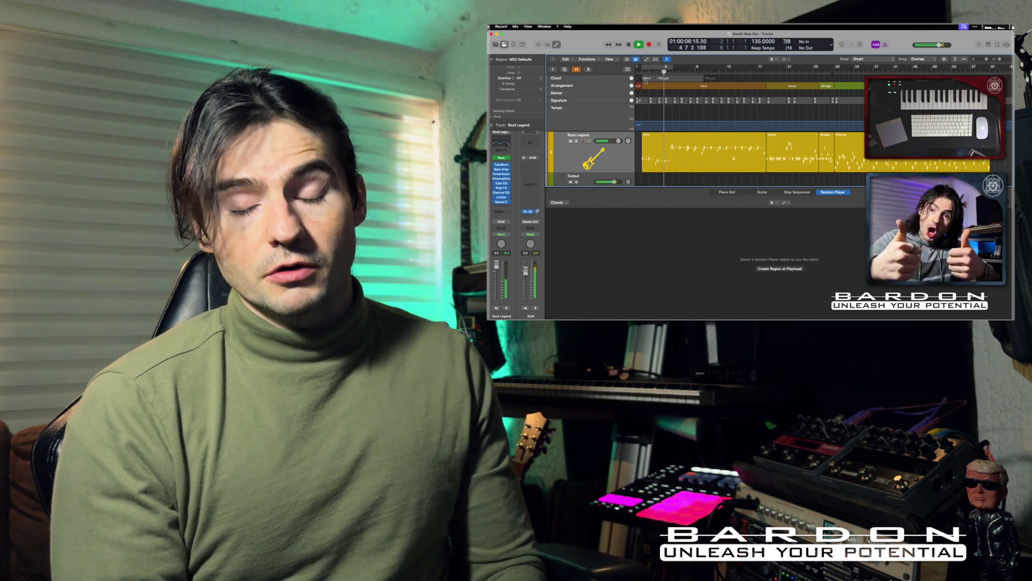
key("space")
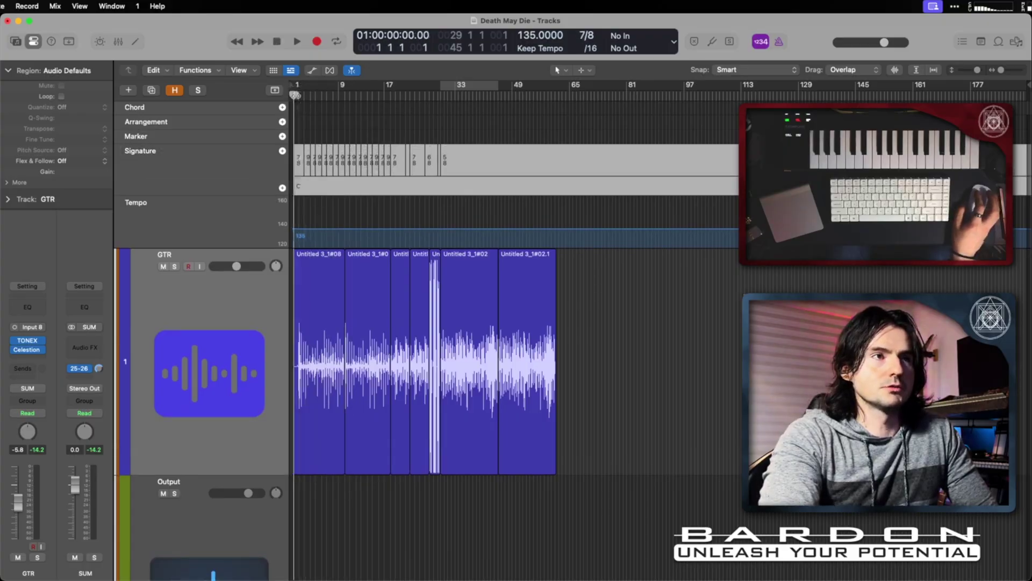
- Collapse the Signature track and add a Session Player Drummer track in the Retro Rock style below the GTR track
left_click_drag(232, 191, 237, 156)
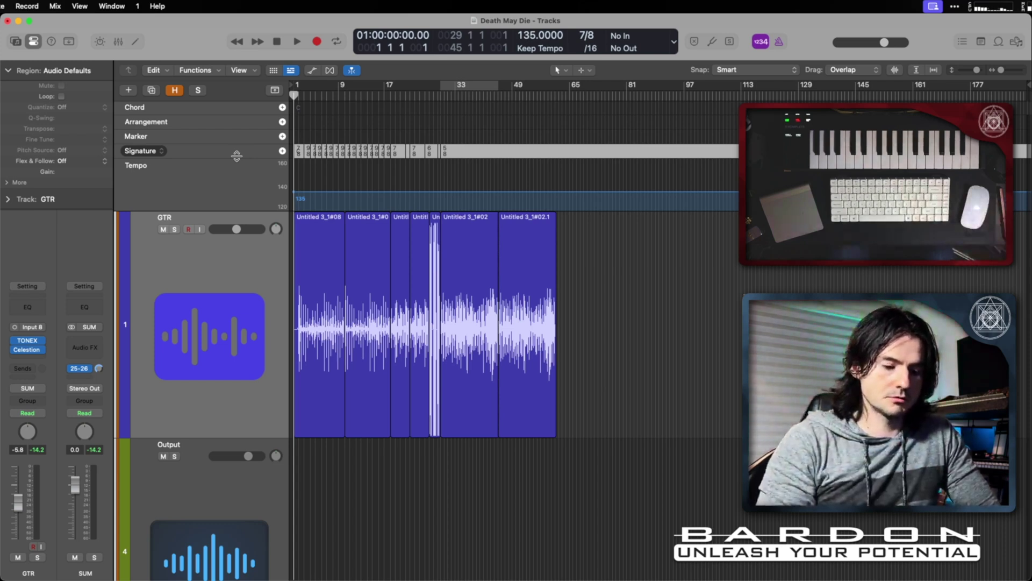
left_click(199, 338)
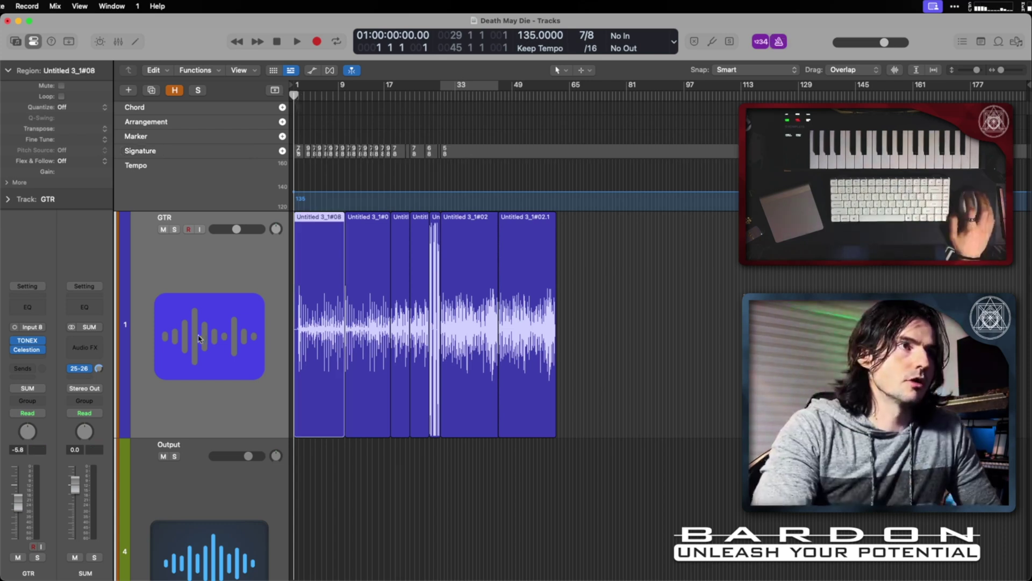
left_click(129, 91)
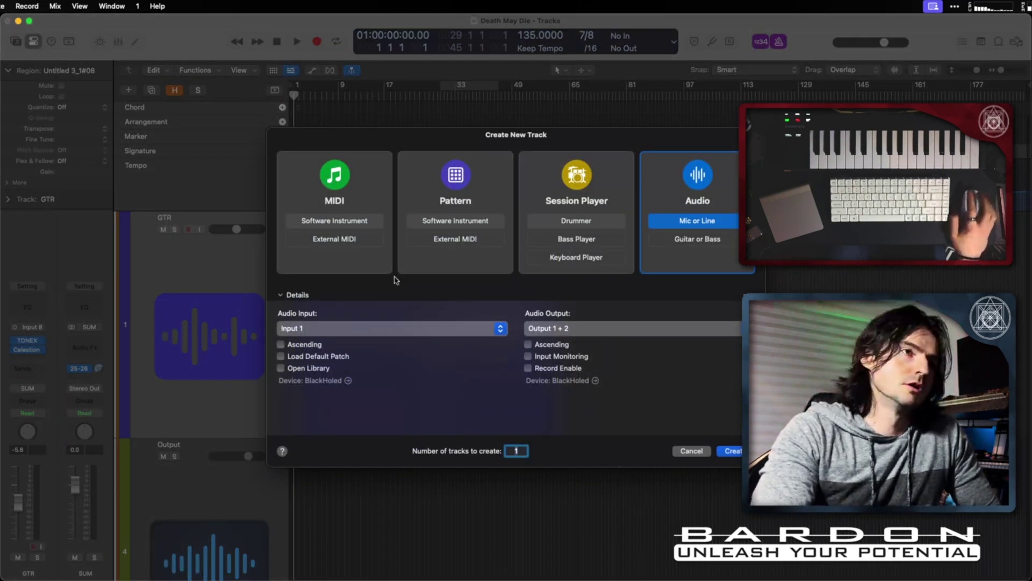
left_click(591, 185)
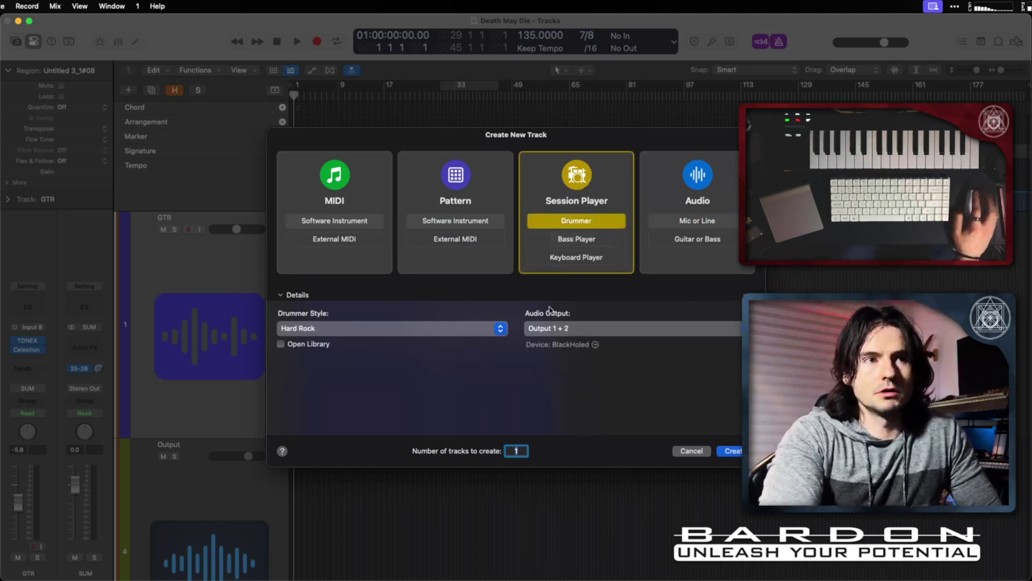
left_click(418, 329)
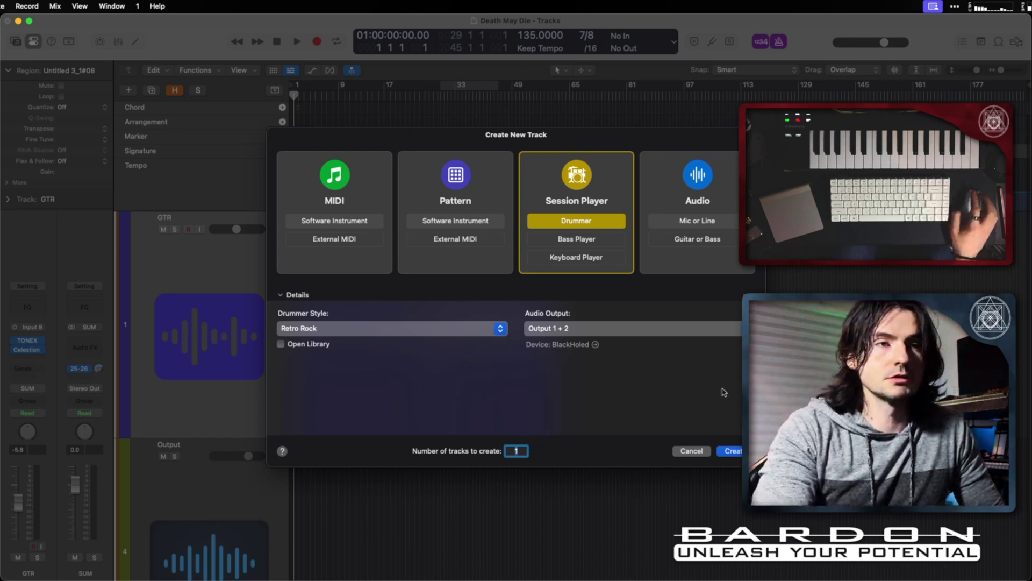
left_click(734, 452)
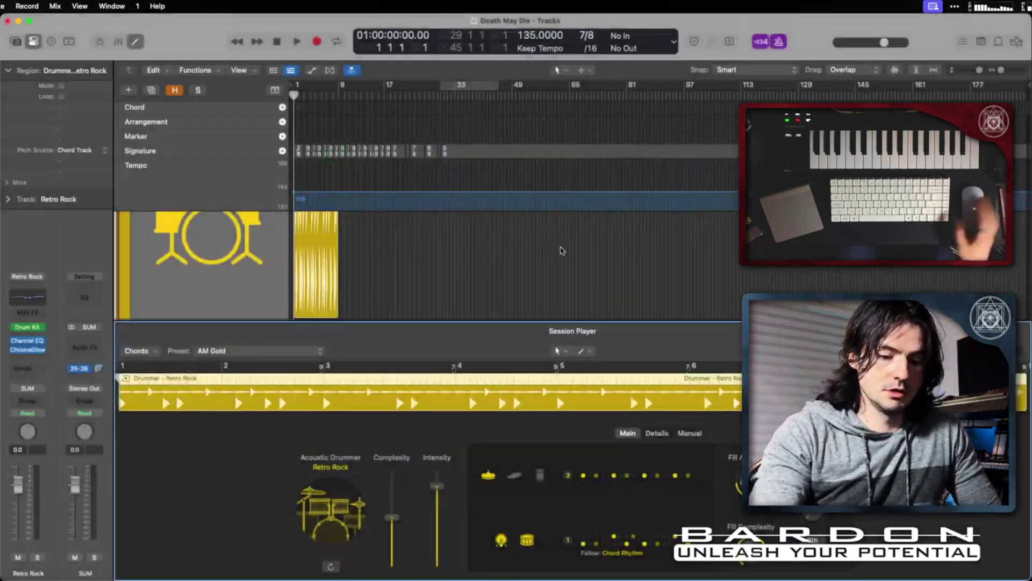
- Try the Retro Rock drummer region's Complexity at maximum and settle on a setting slightly below the middle
key("z")
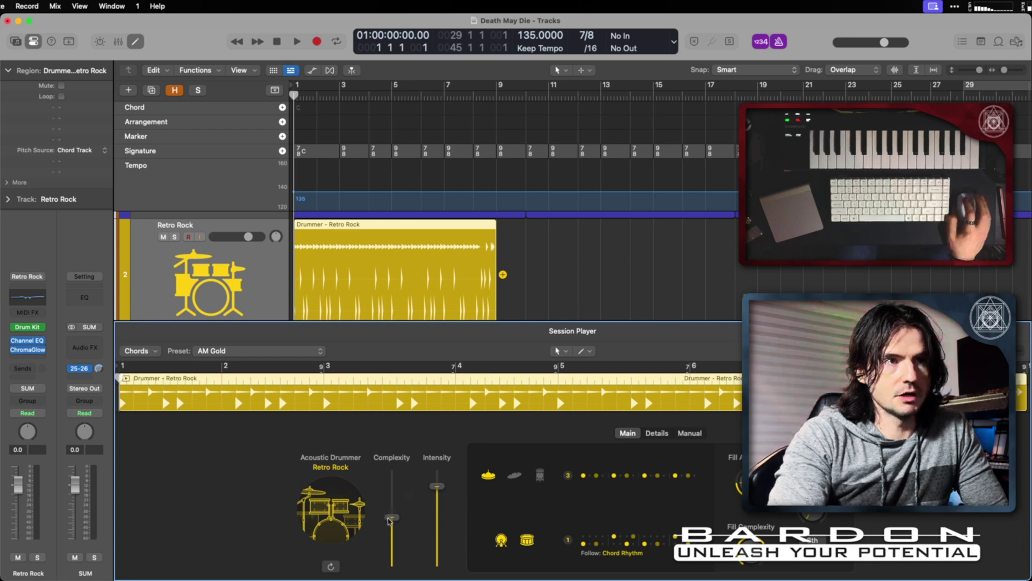
left_click_drag(390, 471, 392, 469)
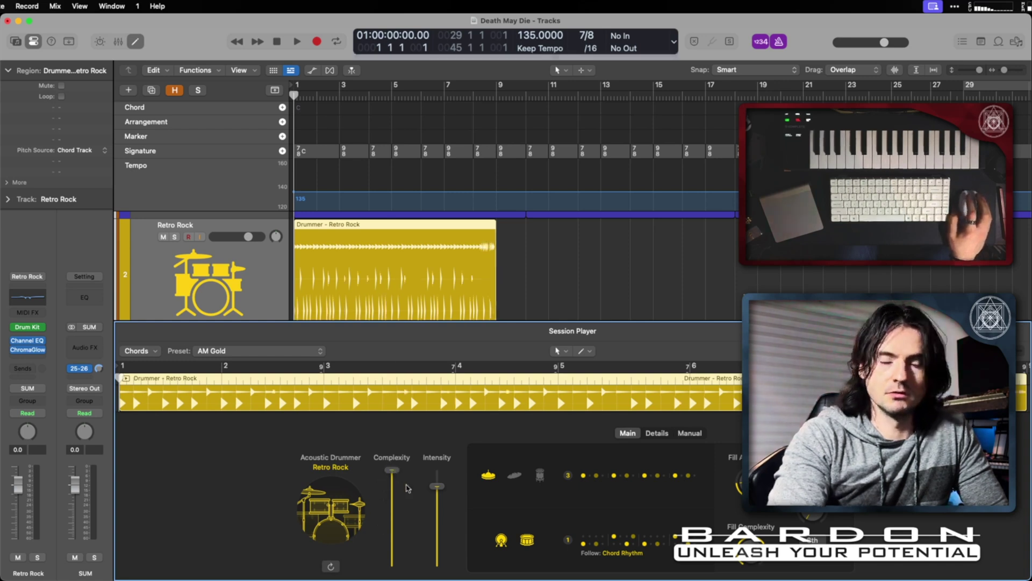
mouse_move(391, 506)
left_mouse_down()
mouse_move(391, 568)
mouse_move(392, 525)
left_mouse_up()
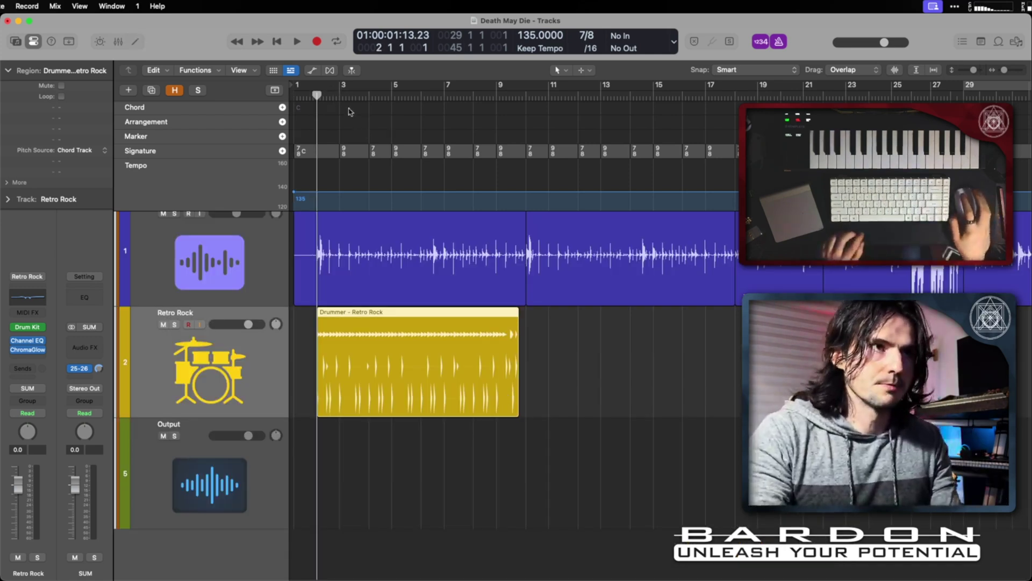
- Play the guitar and drummer tracks together from bar 2 to check the groove
left_click(530, 447)
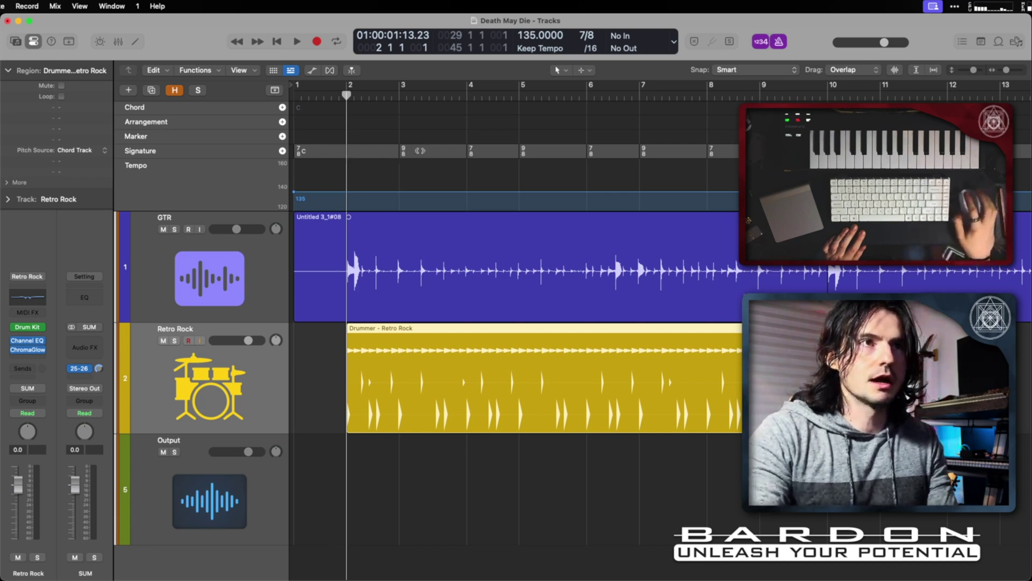
key("space")
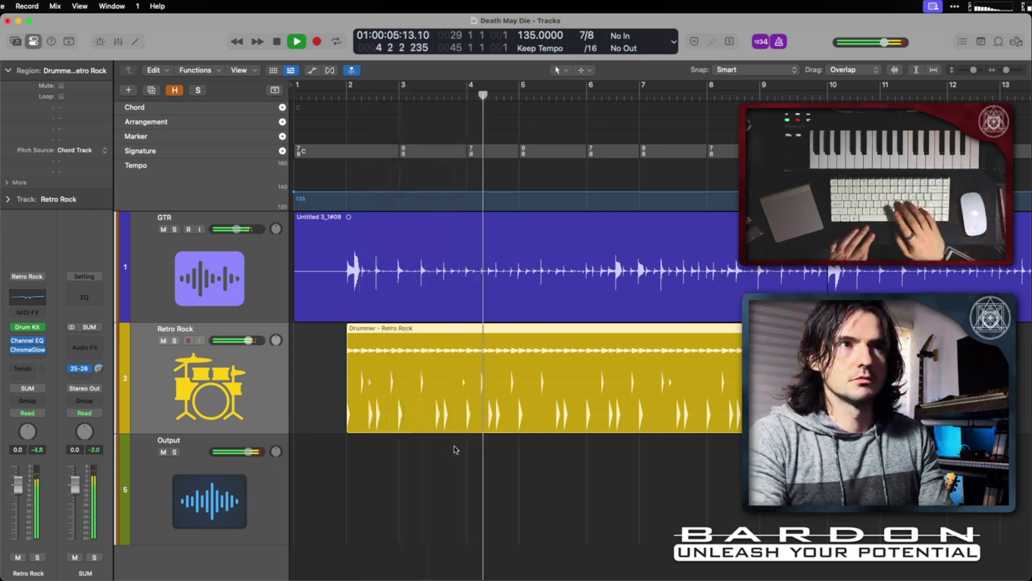
key("space")
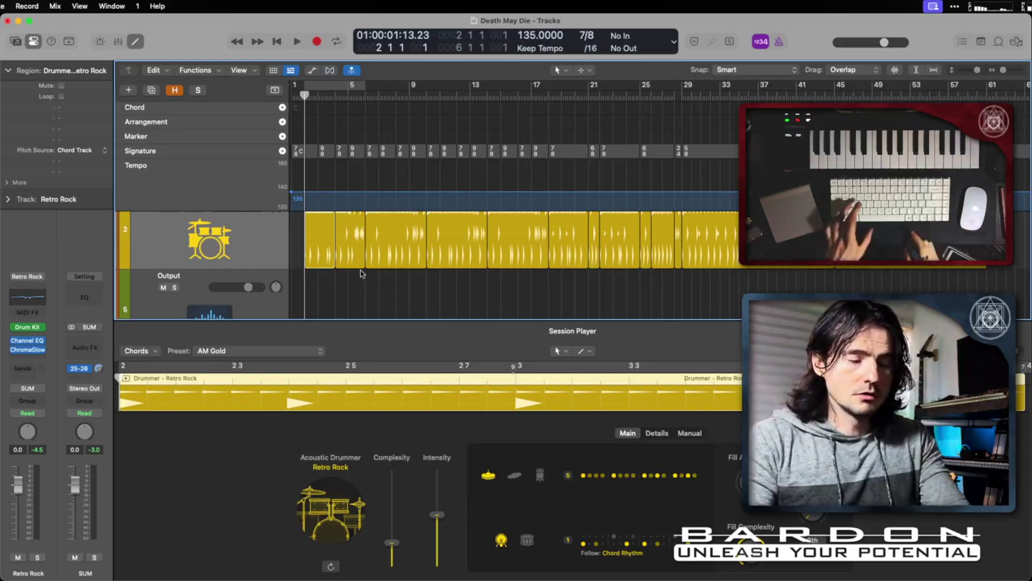
- Add a kick note between the first two kicks of the first drummer region in the Piano Roll and audition it
key("e")
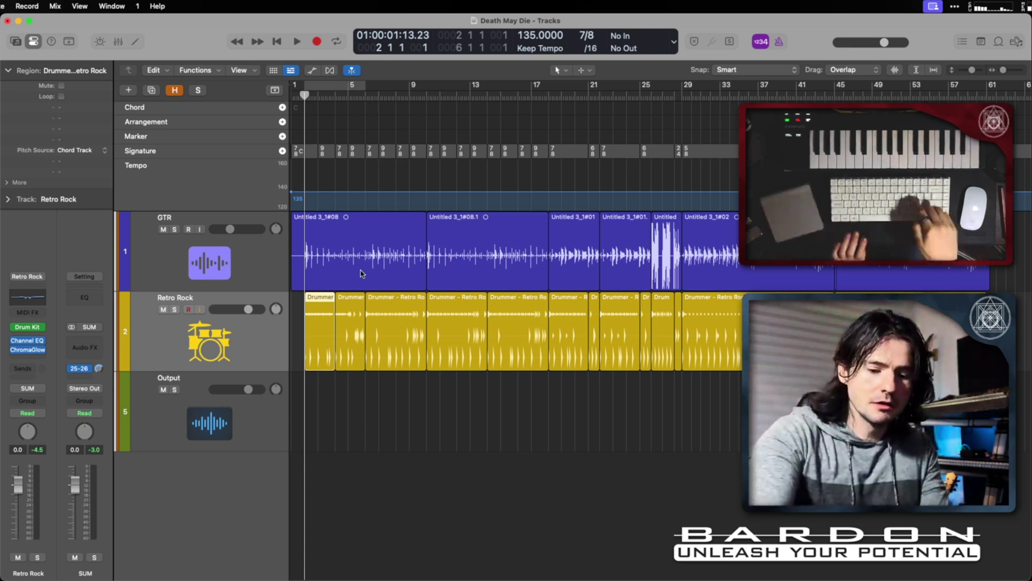
key("p")
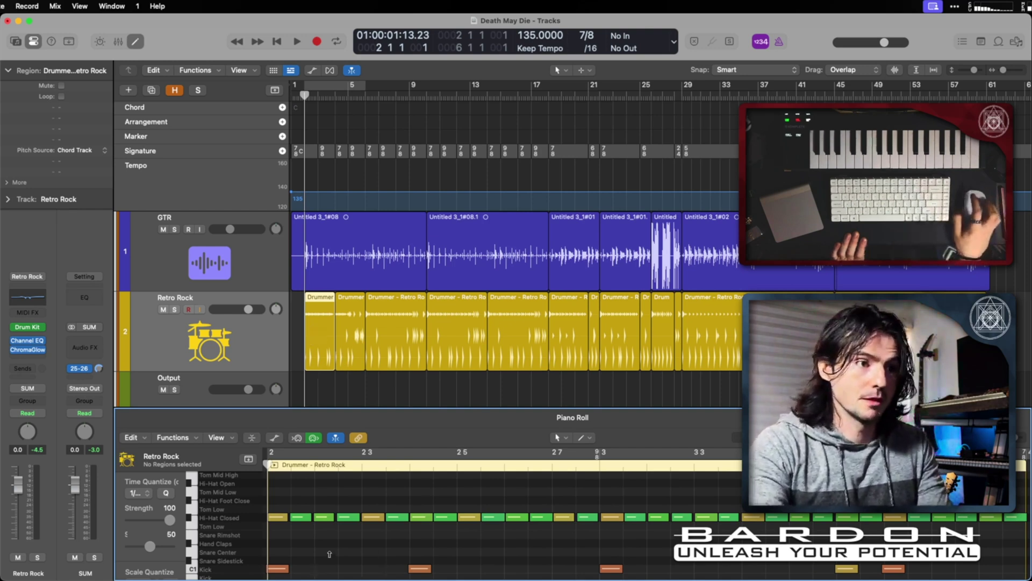
scroll(328, 556, "down", 4)
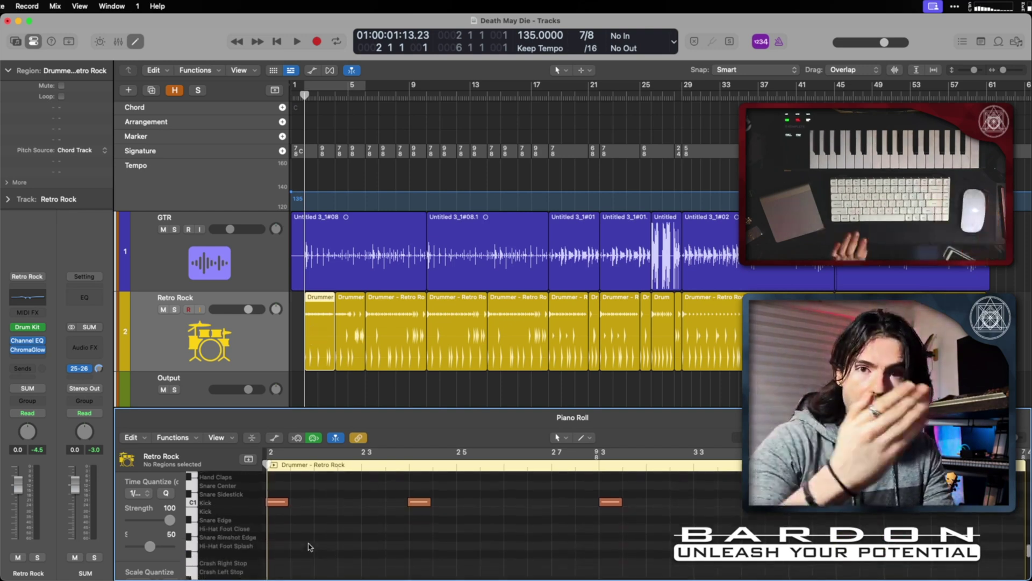
left_click(324, 503)
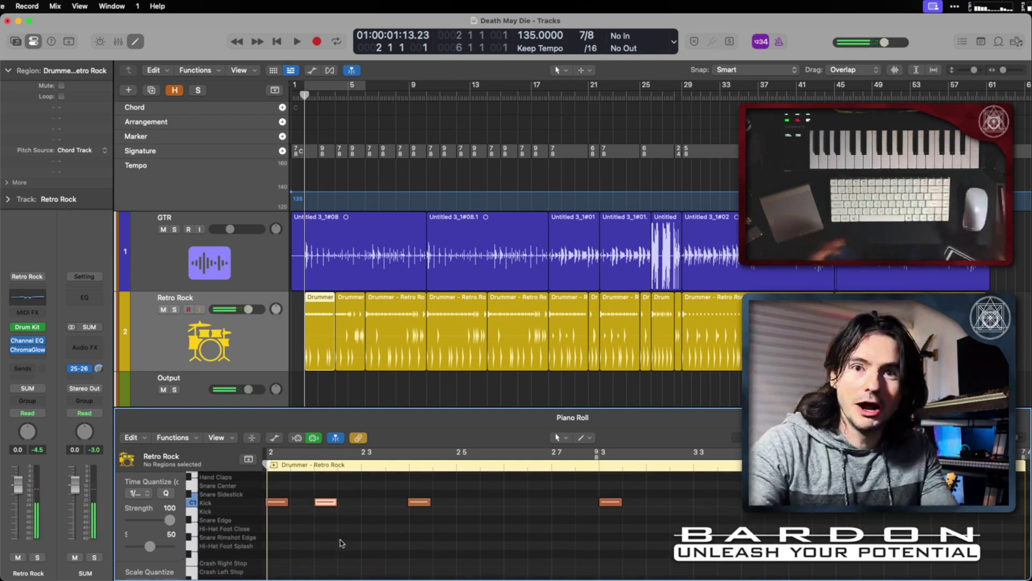
key("space")
key("space")
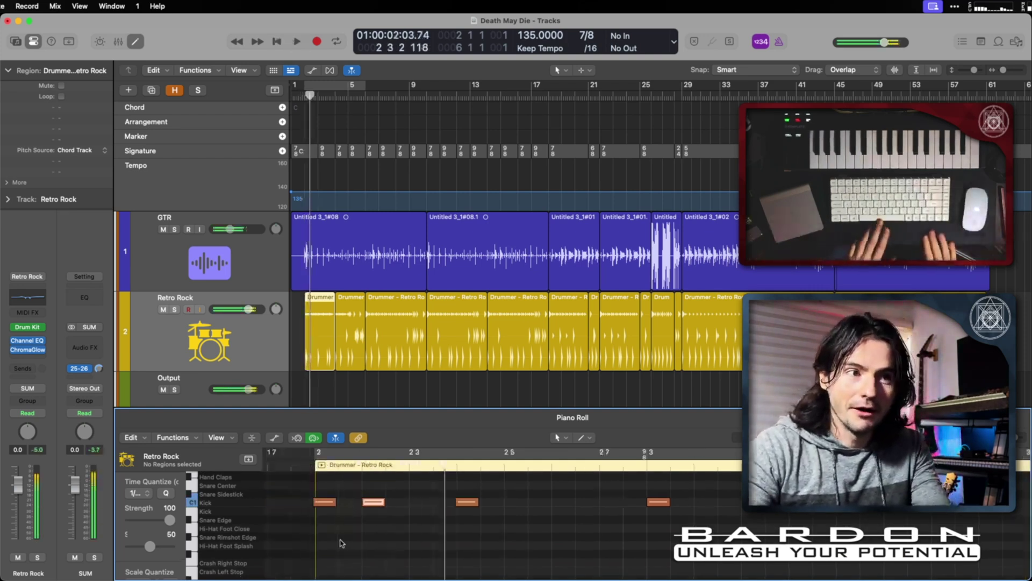
key("Return")
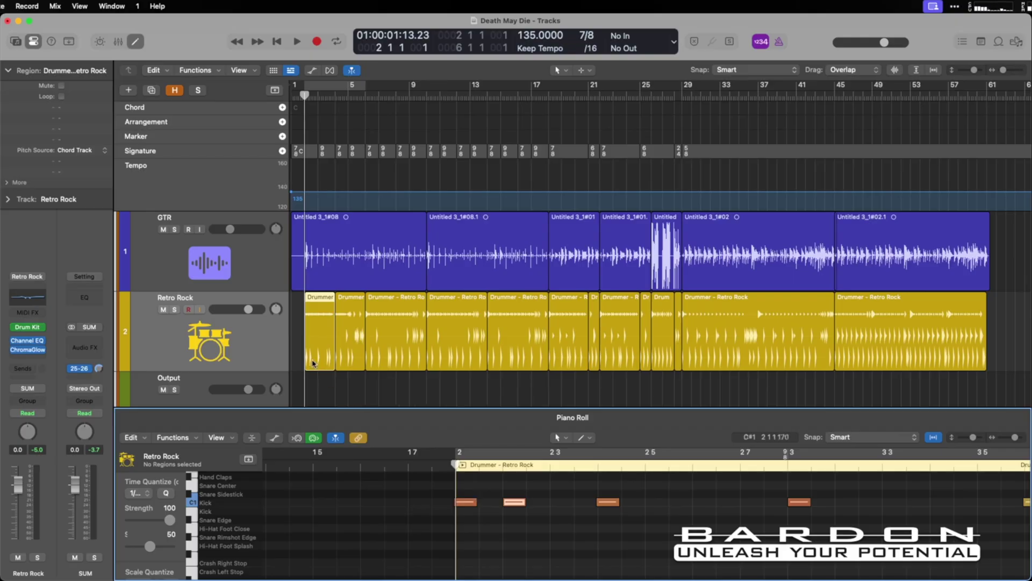
key("p")
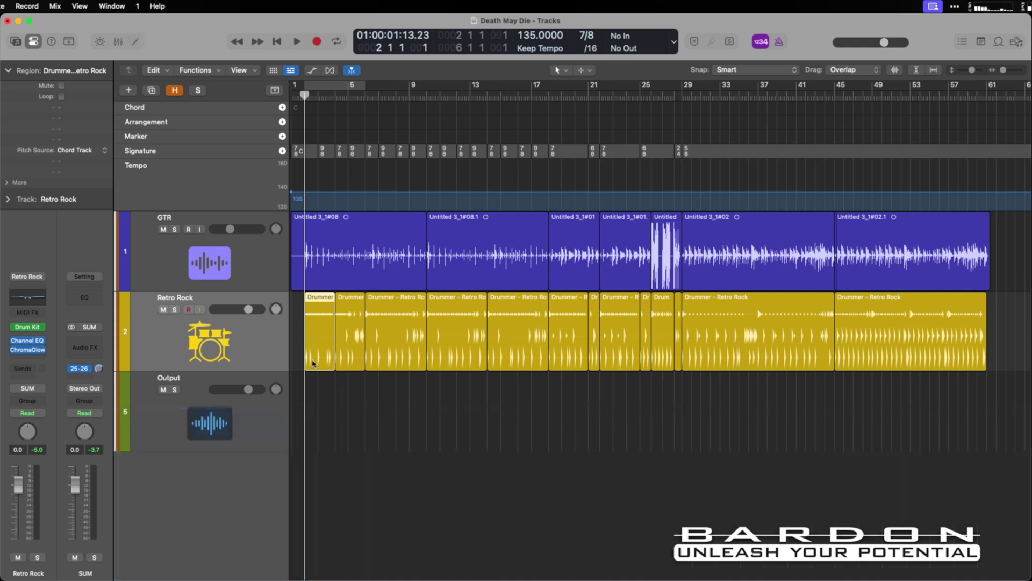
- Create a 1 Bar manual kick pattern with the first eight steps active for the first drummer region
double_click(313, 364)
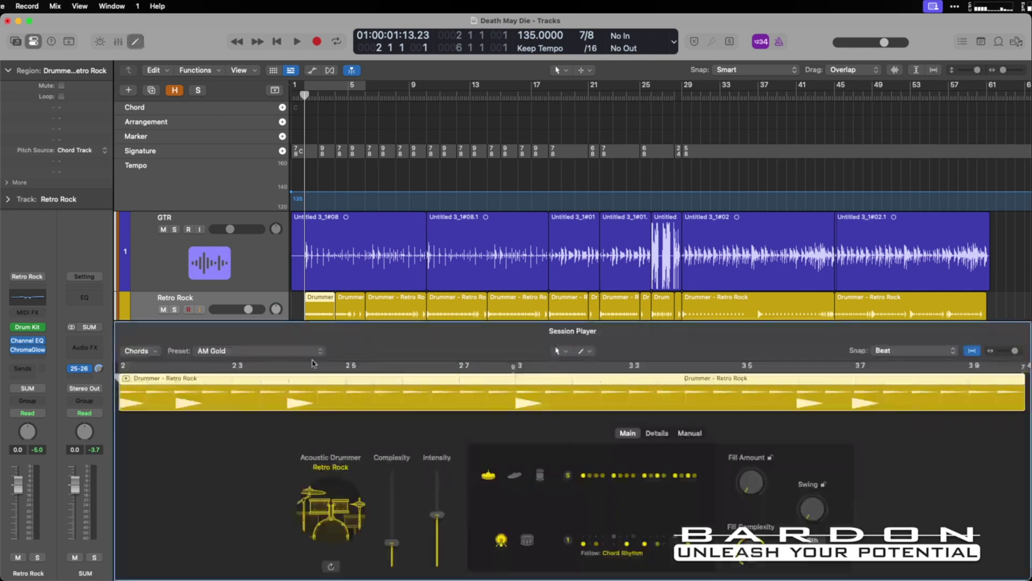
left_click(682, 434)
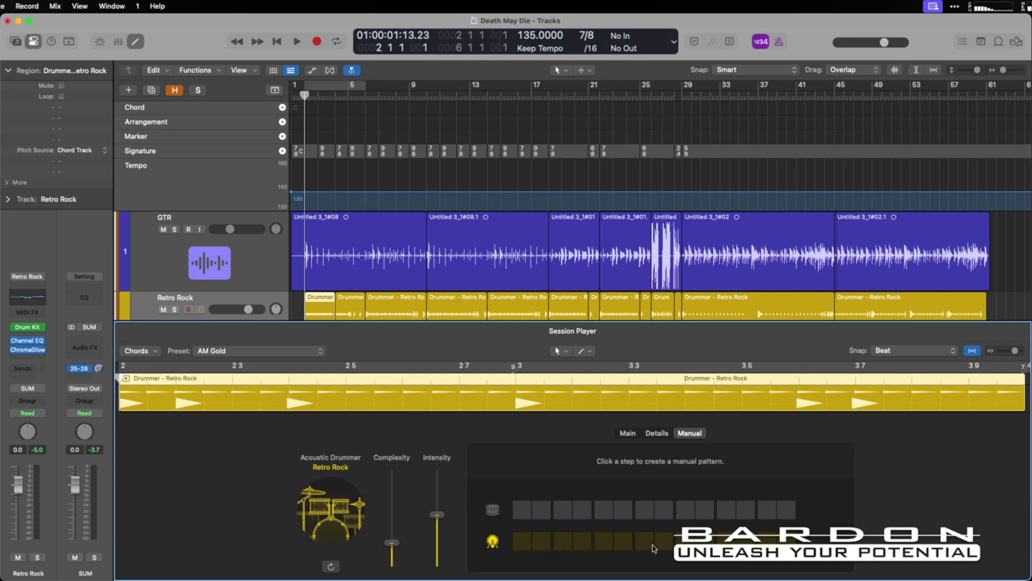
left_click(524, 542)
left_click(541, 542)
left_click(563, 542)
left_click(582, 542)
left_click(604, 542)
left_click(663, 542)
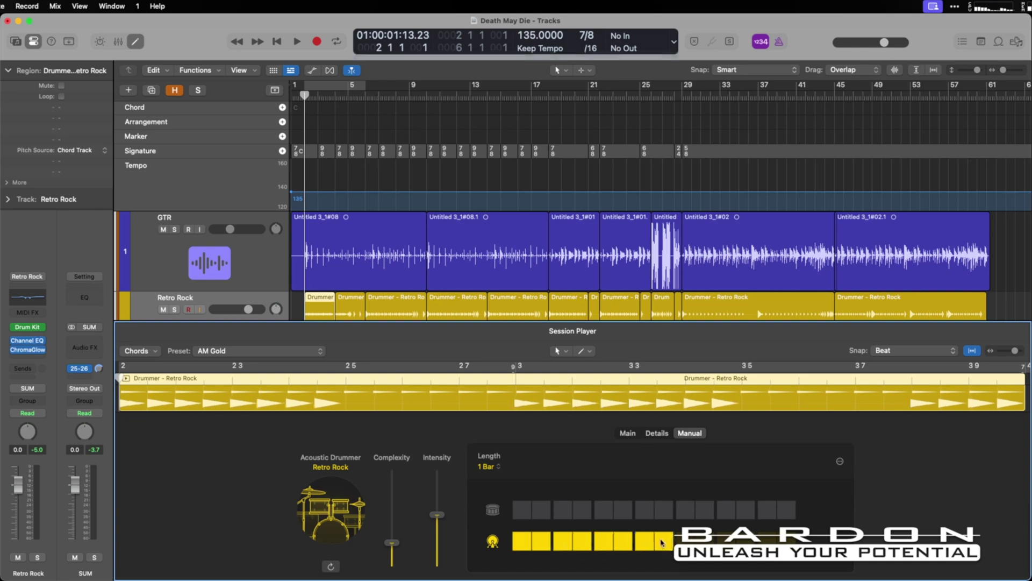
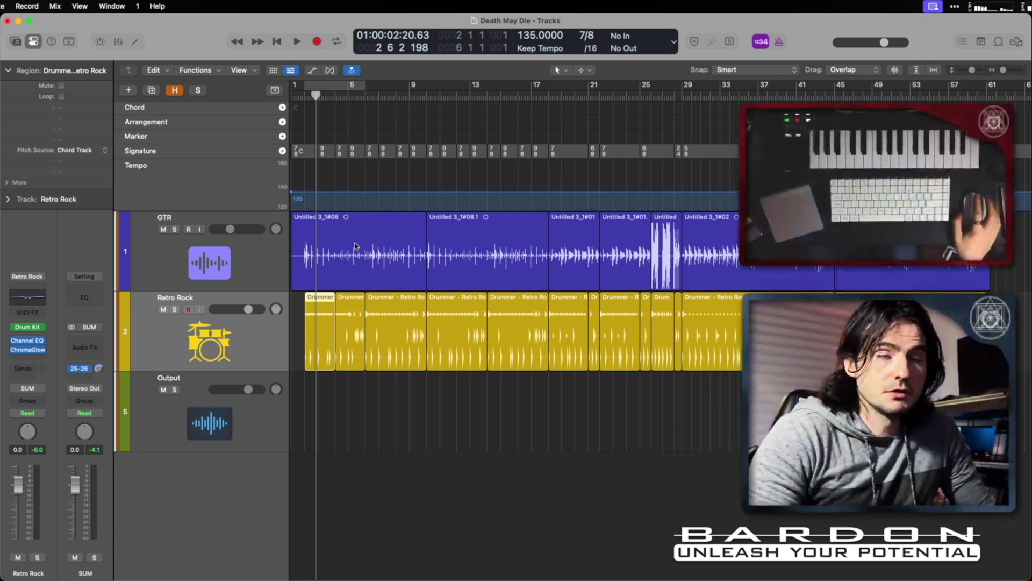
key("space")
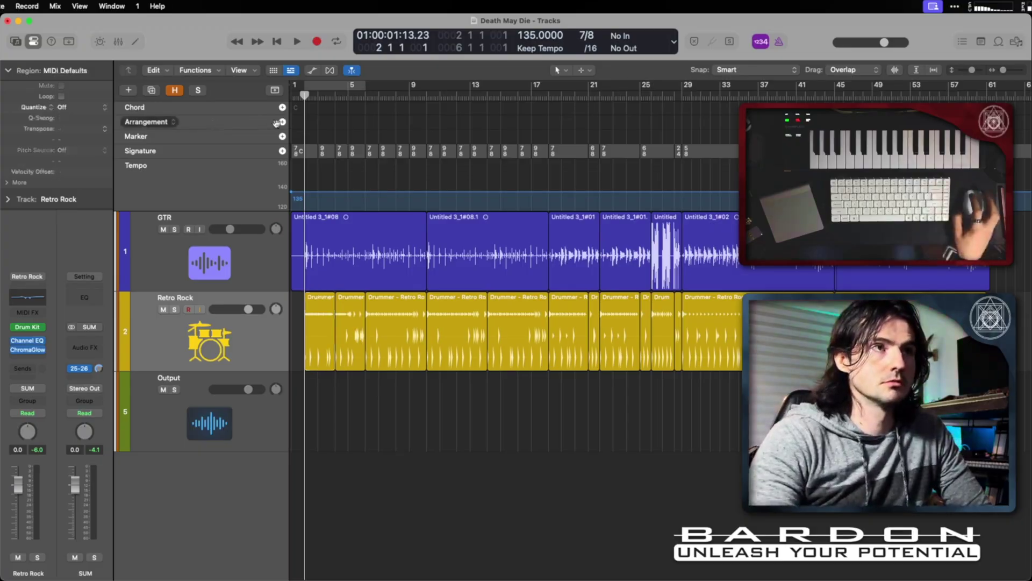
- Create an arrangement marker covering only bar 1, followed by an Intro marker from bar 2 to bar 18
double_click(371, 122)
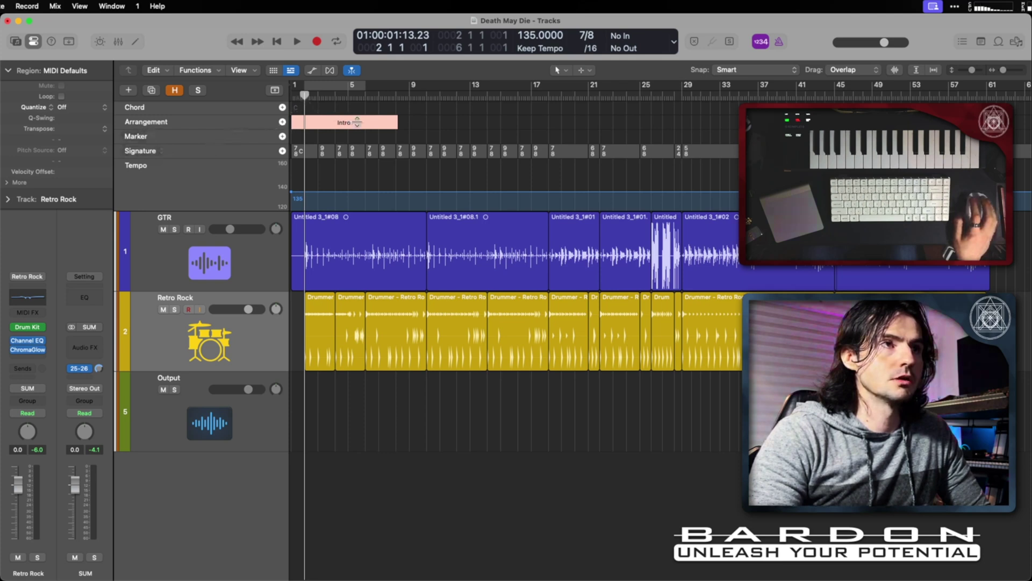
key("Return")
left_click(282, 122)
left_click_drag(452, 122, 352, 123)
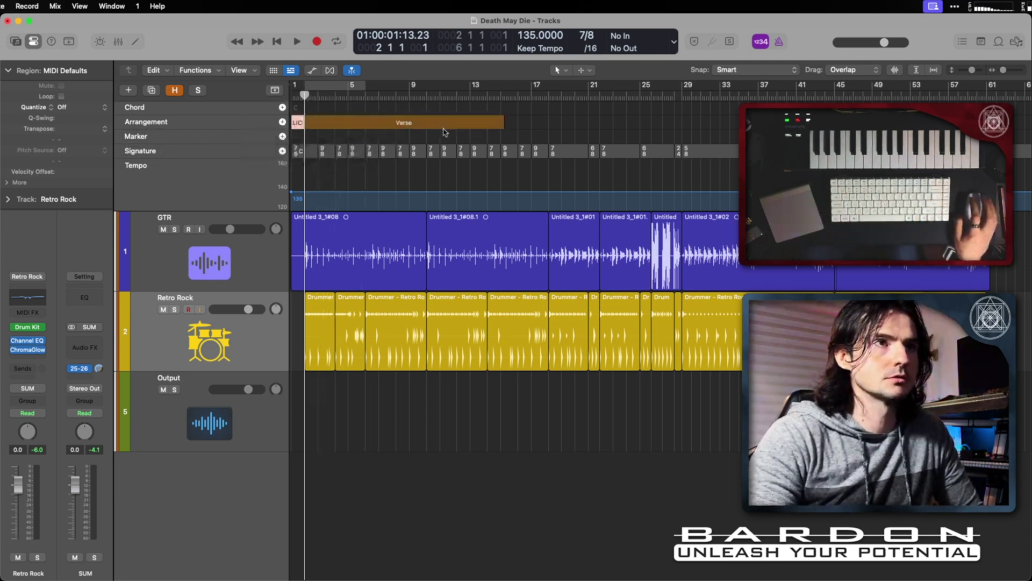
left_click(403, 123)
left_click(408, 134)
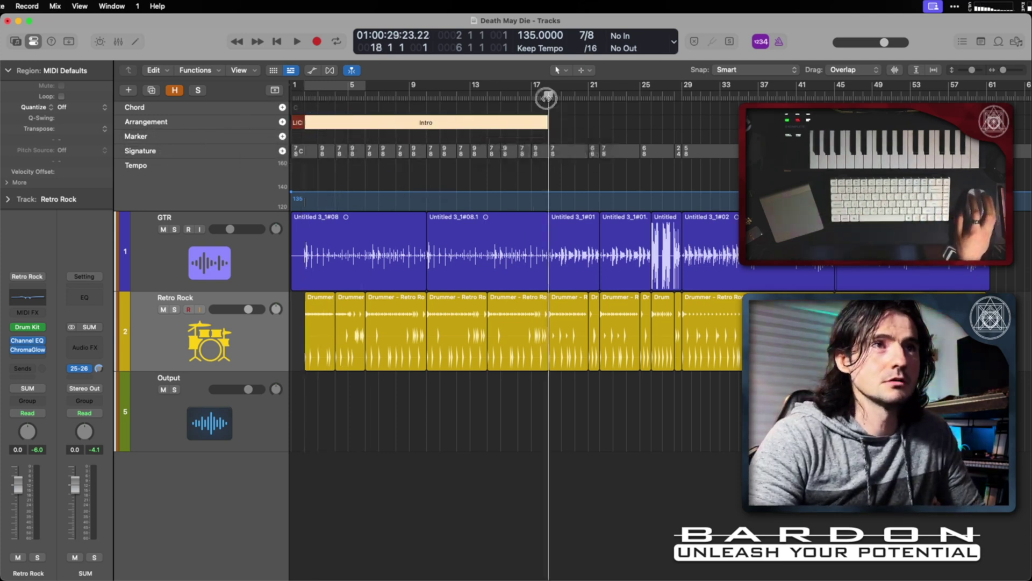
- Add Verse, Bridge and Chorus arrangement markers after the Intro, aligned with the section boundaries of the guitar regions
left_click(640, 123)
left_click_drag(654, 124, 987, 125)
left_click(715, 123)
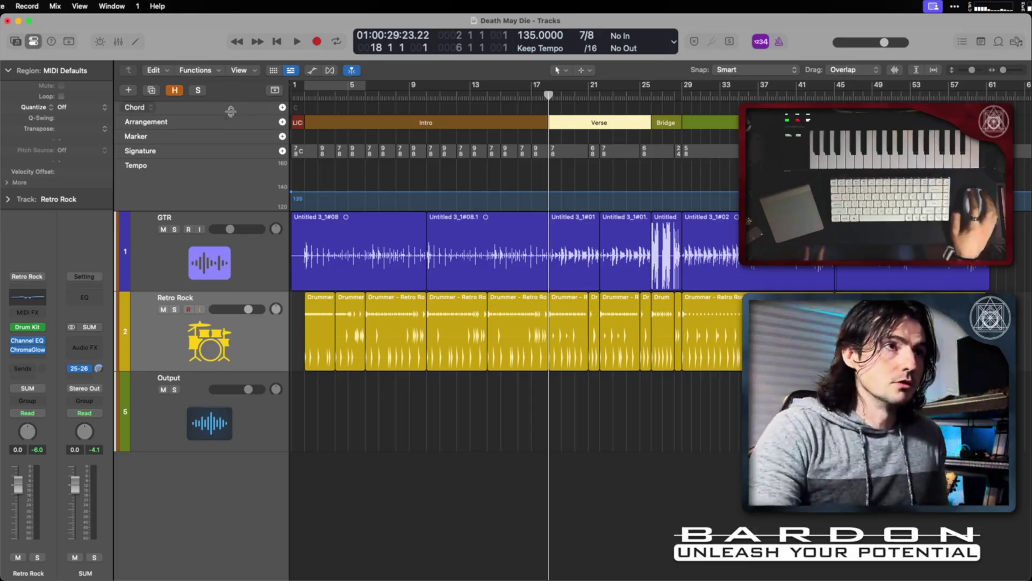
- Add a chord region from bar 2 to bar 10 in the Chord track
key("Return")
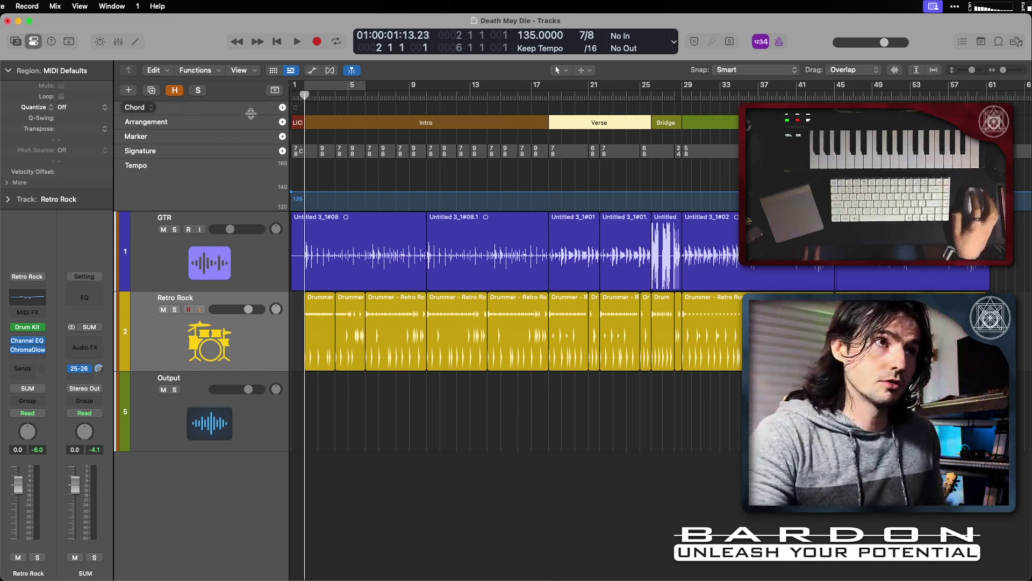
left_click(282, 108)
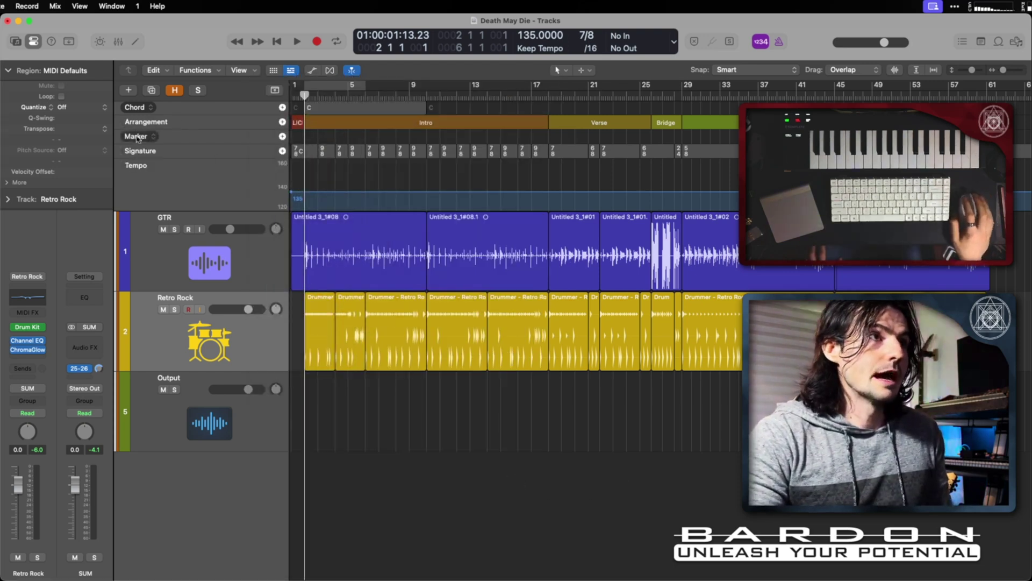
- Add a Session Player Bass Player track in the Retro Rock style and select its Intro region
left_click(132, 92)
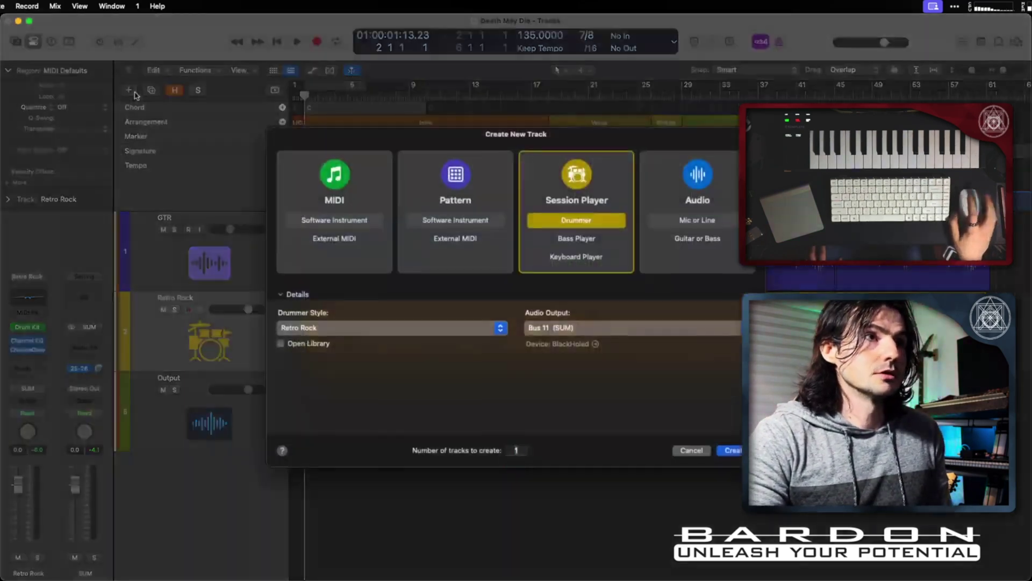
left_click(576, 240)
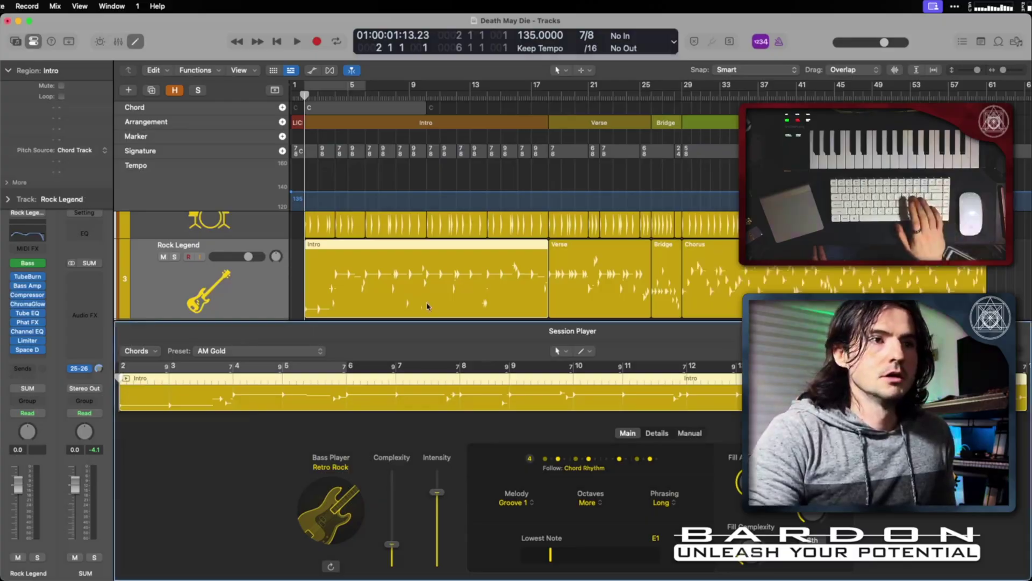
key("e")
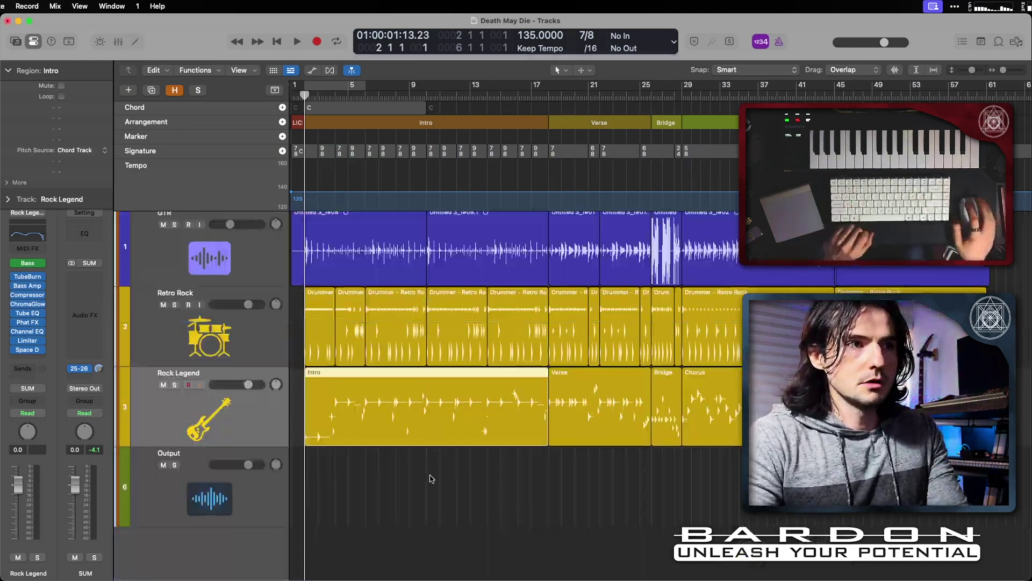
left_click(347, 398)
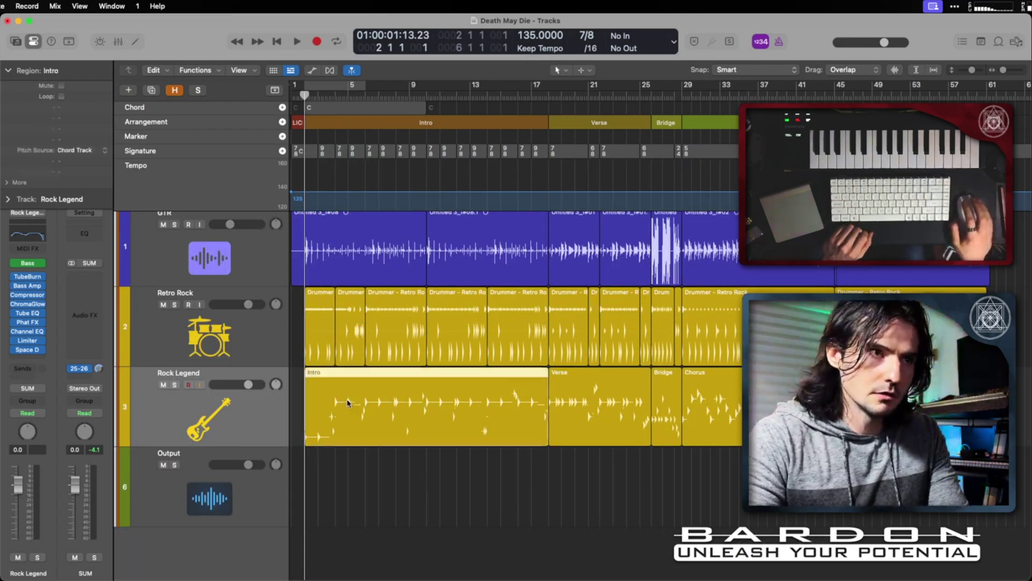
- Open the Intro bass region in the Session Player editor and raise the Rock Legend track's volume to 4.0 dB during playback
double_click(455, 400)
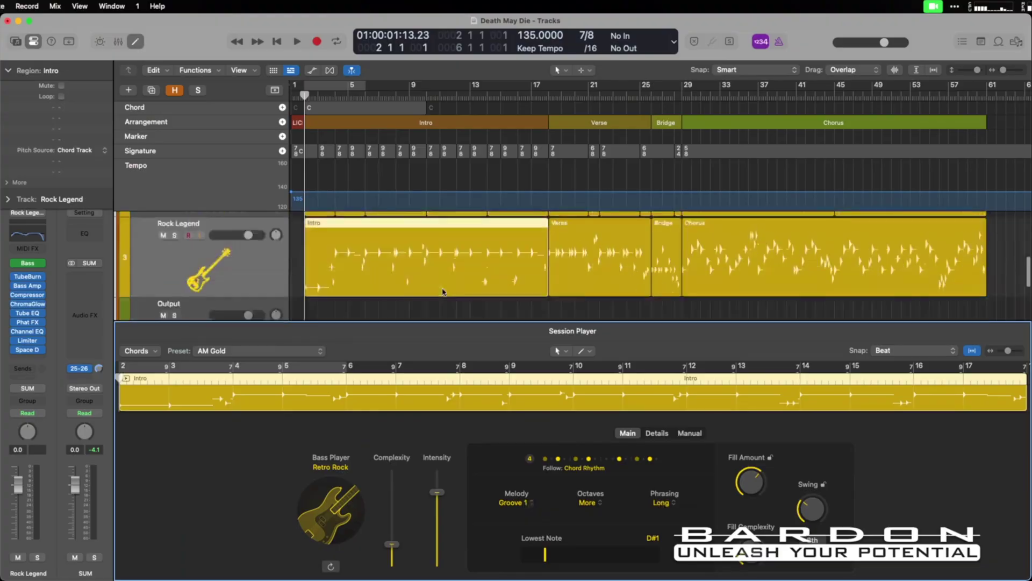
scroll(443, 292, "down", 1)
key("space")
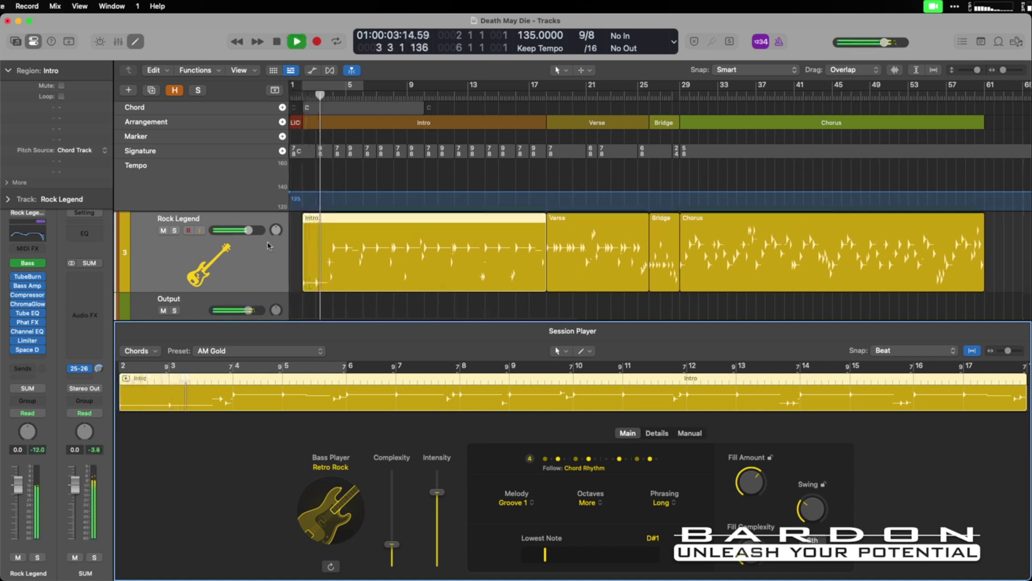
left_click_drag(252, 234, 274, 234)
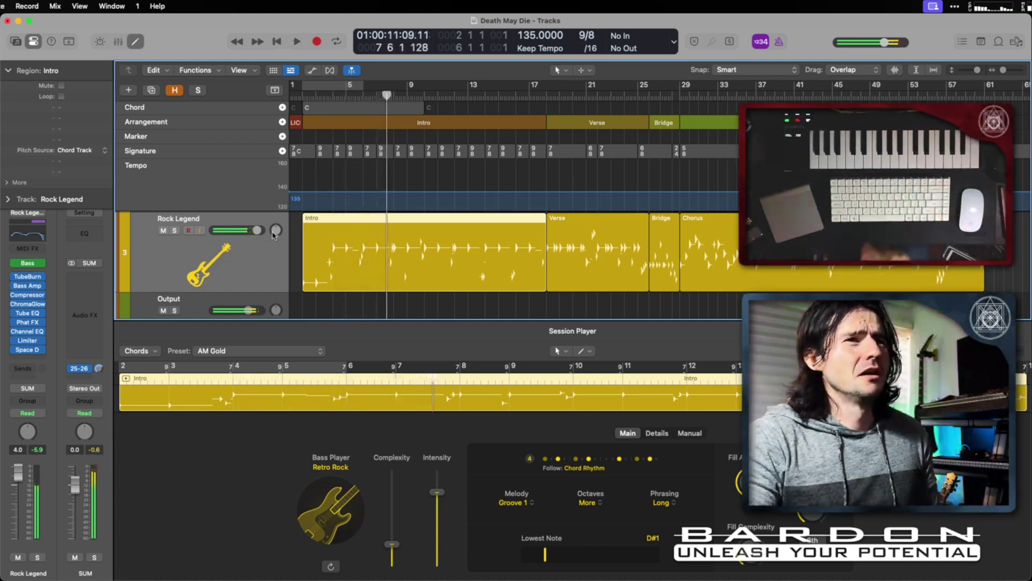
key("space")
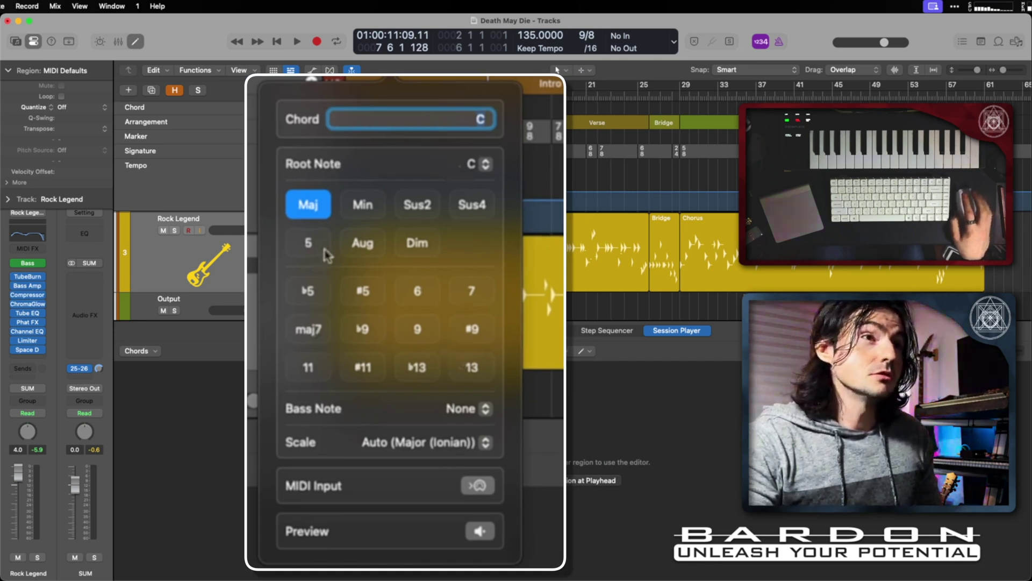
- Change the chord at bar 2 in the Chord track to G#m7, using root G#, minor quality and the 7 extension
left_click(476, 164)
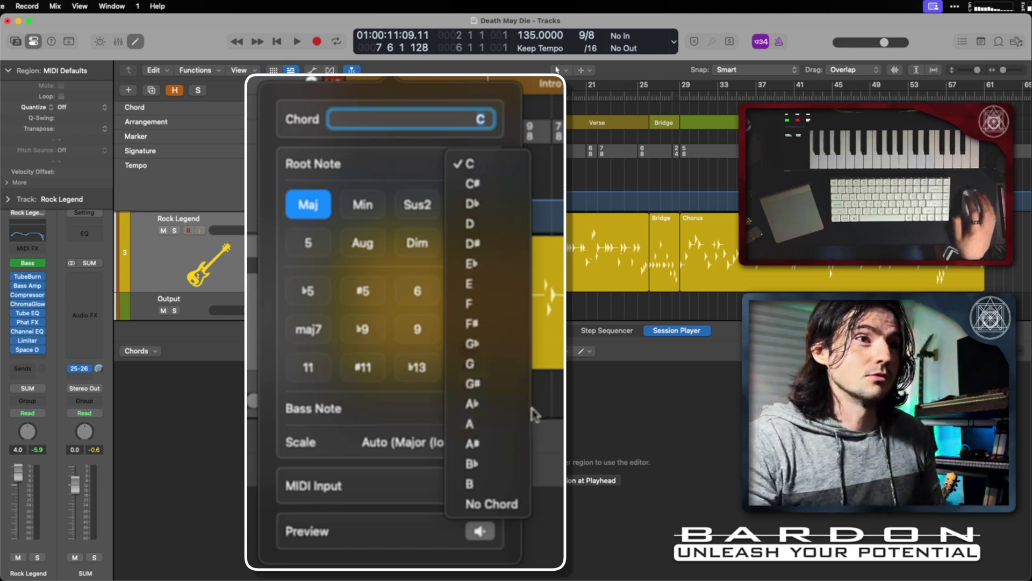
left_click(507, 386)
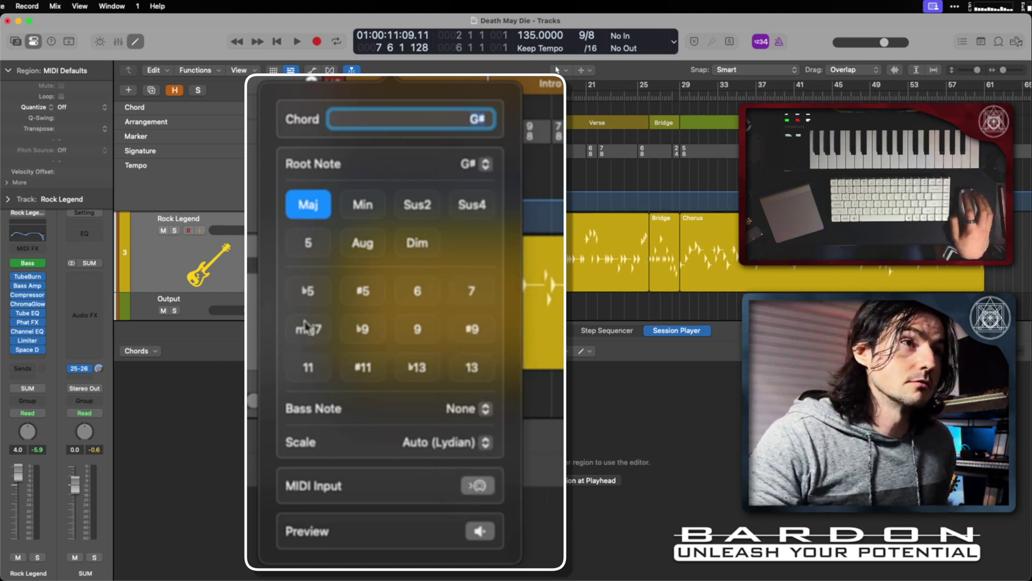
left_click(364, 205)
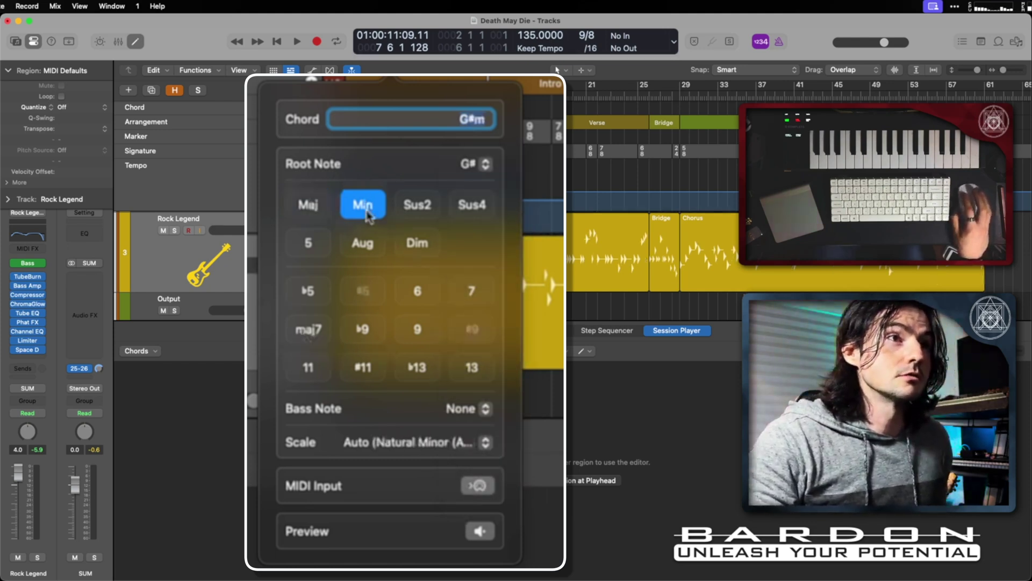
left_click(467, 292)
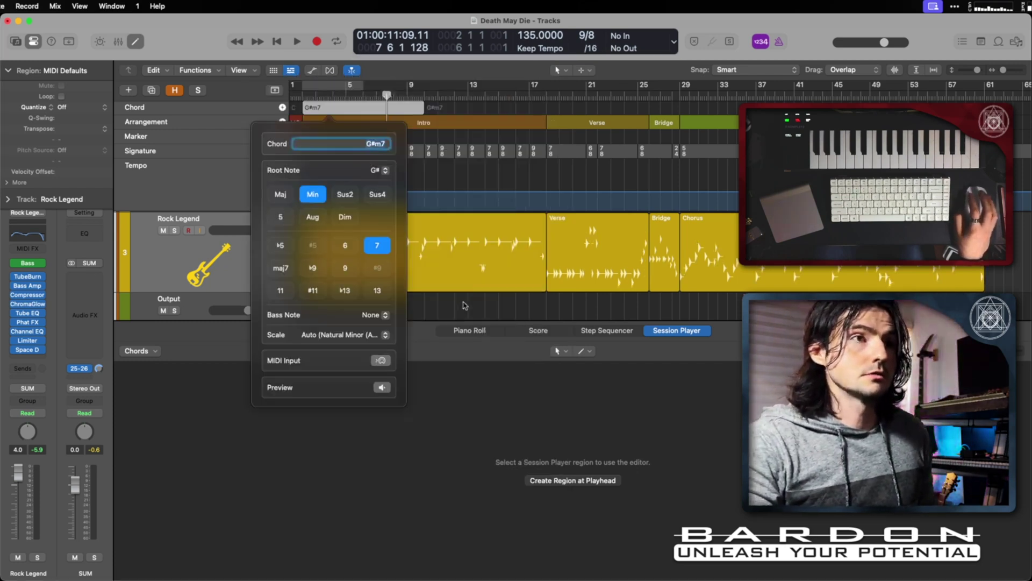
key("Return")
- Play the Intro from around bar 2 to check how the bass follows the chord
left_click(300, 95)
key("space")
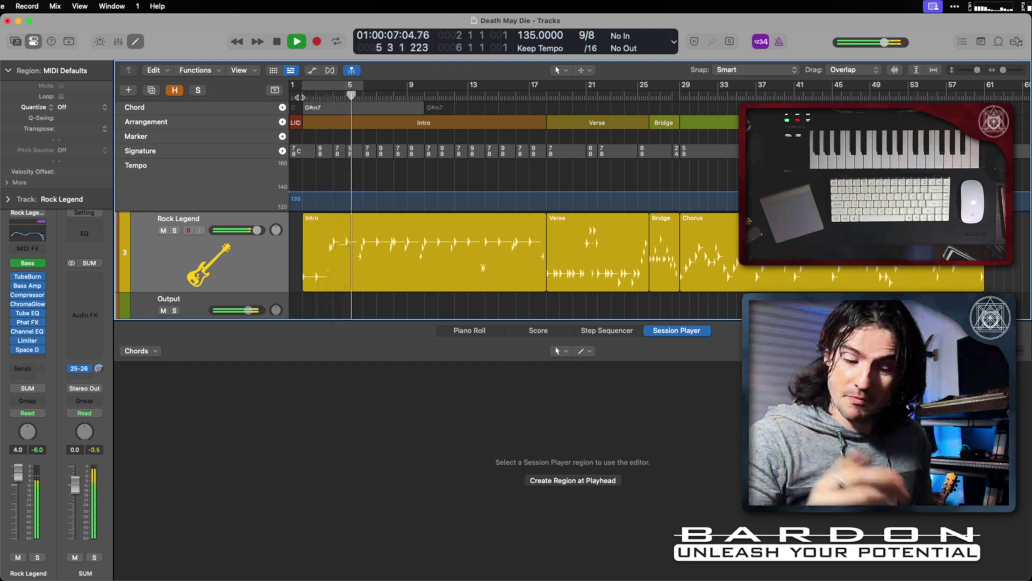
key("space")
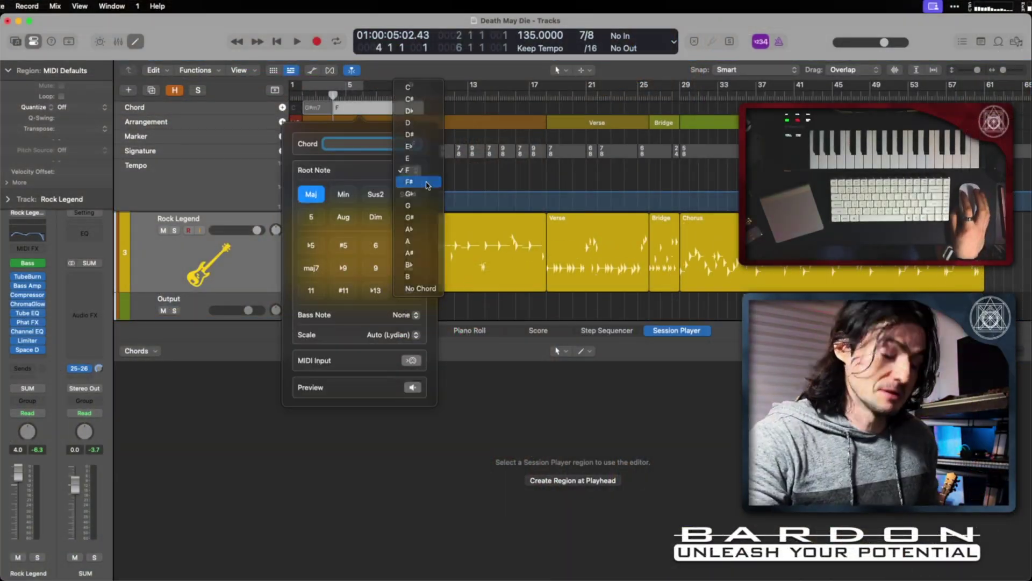
- Set the chord starting at bar 4 to F#sus2 and shorten the chord region in the Chord track
left_click(310, 112)
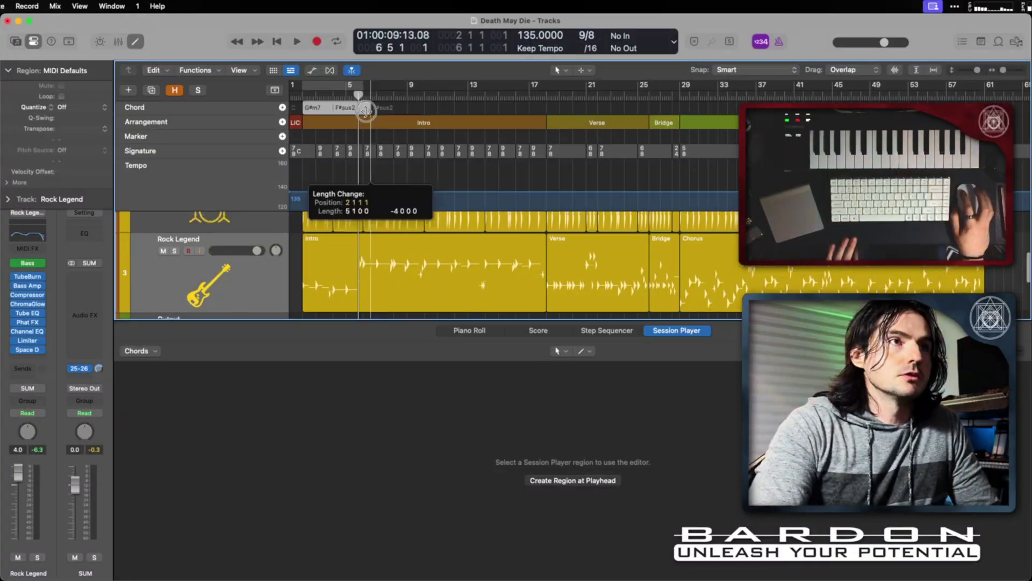